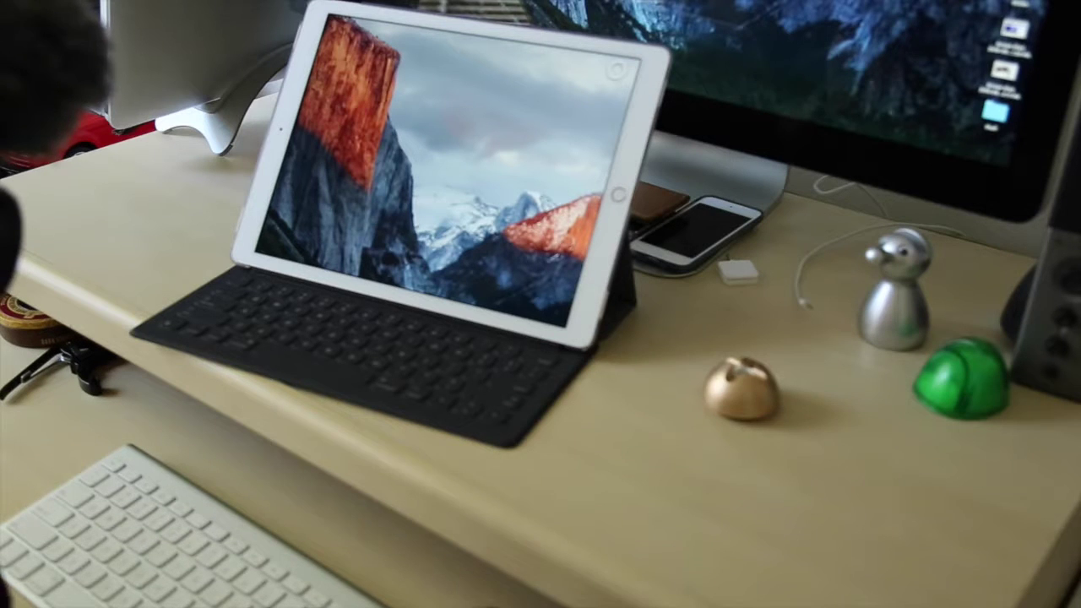
pyautogui.press('super+Tab')
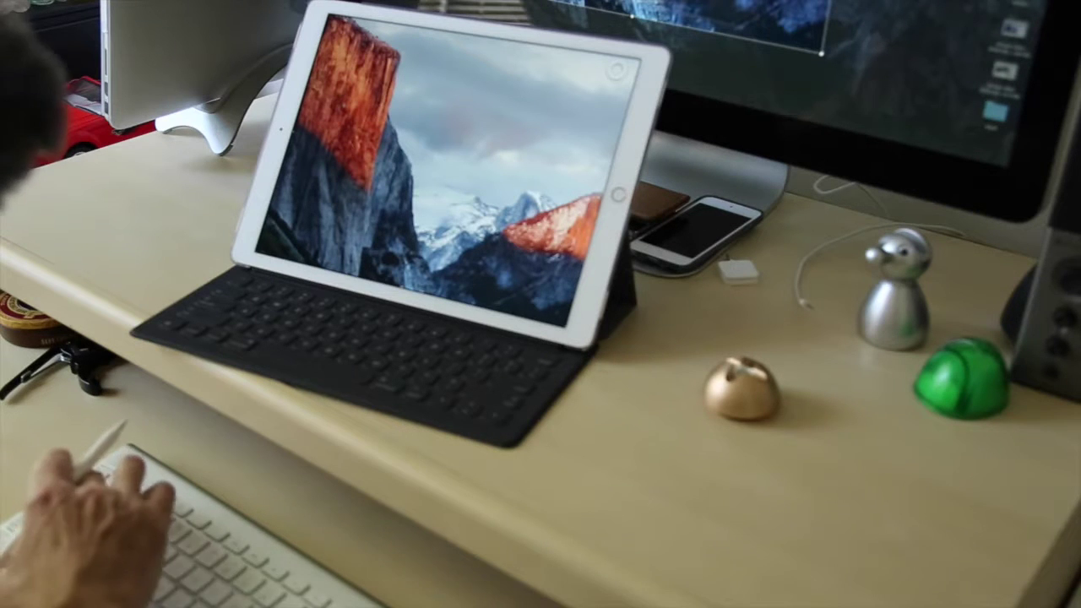
pyautogui.press('super+Tab')
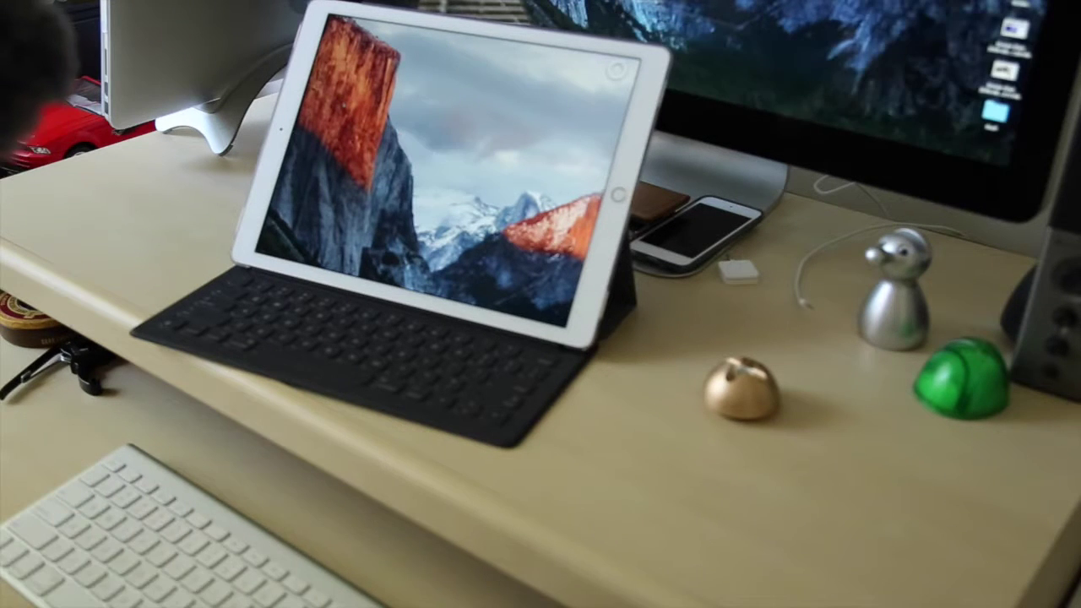